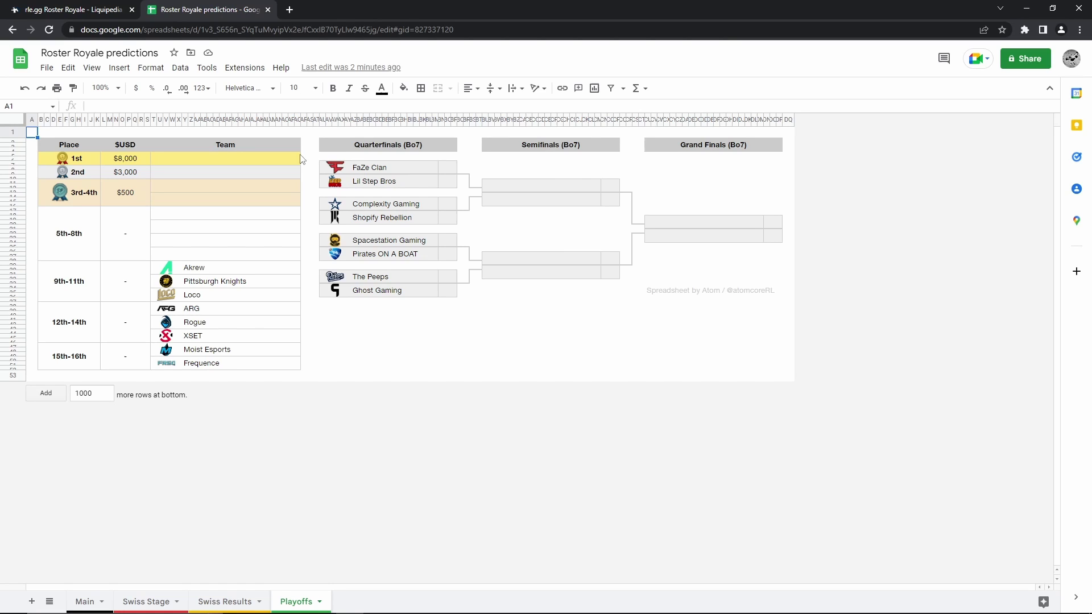
- Select bracket cells, review the Loco to Rogue rows on Swiss Results, then return to Playoffs
left_click_drag(311, 158, 436, 171)
left_click(304, 182)
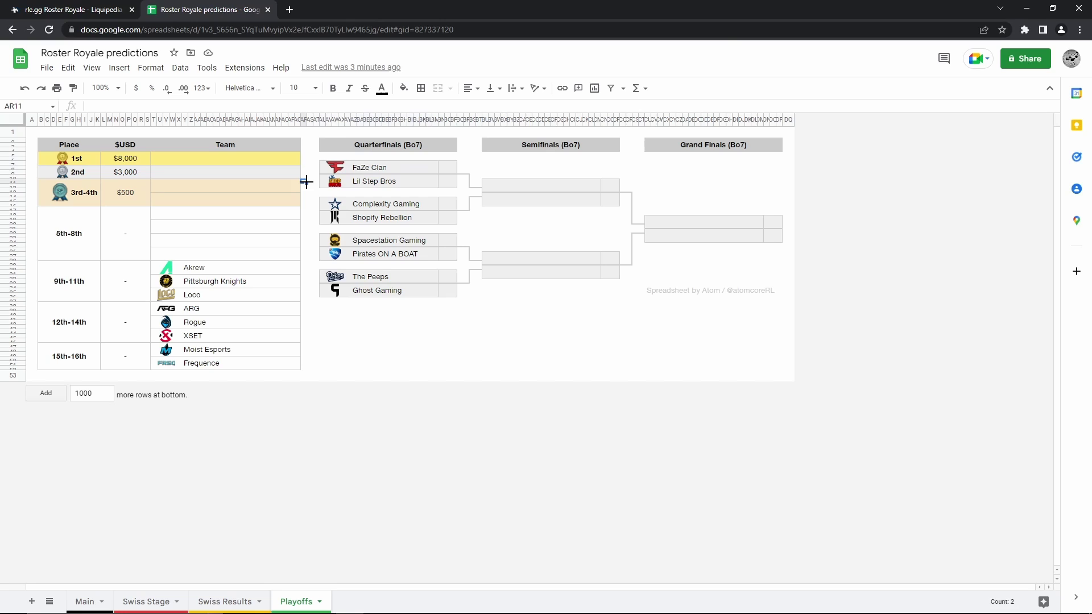
left_click(303, 150)
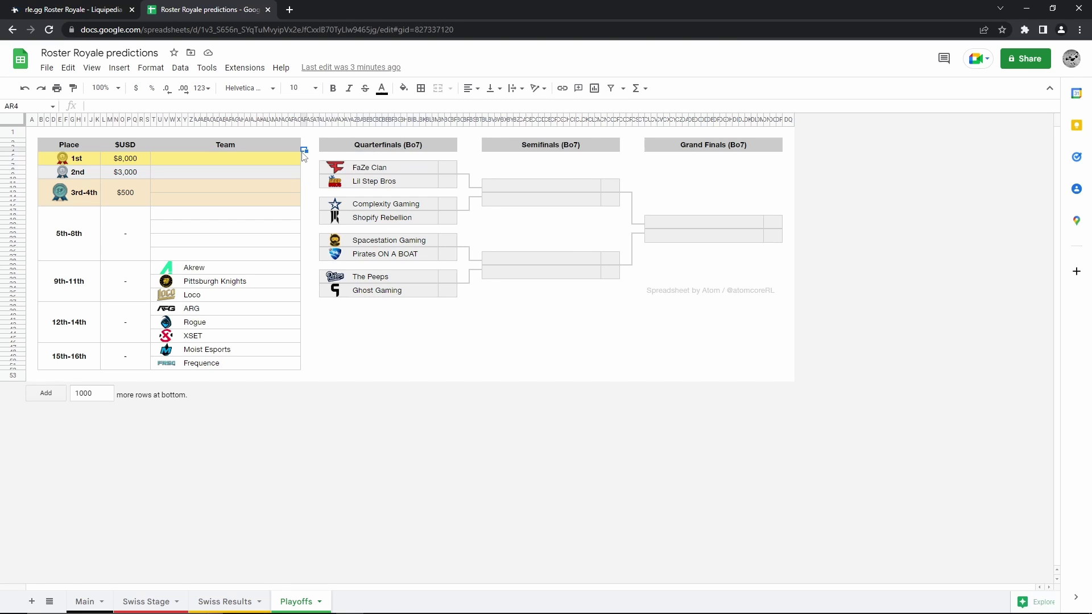
left_click(309, 186)
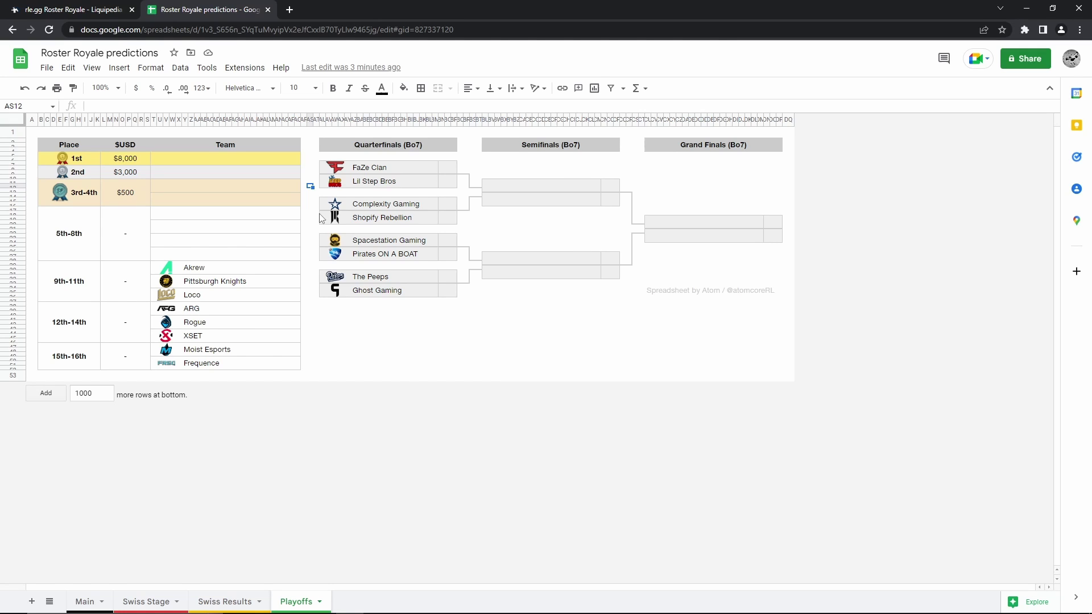
key("ctrl+Page_Up")
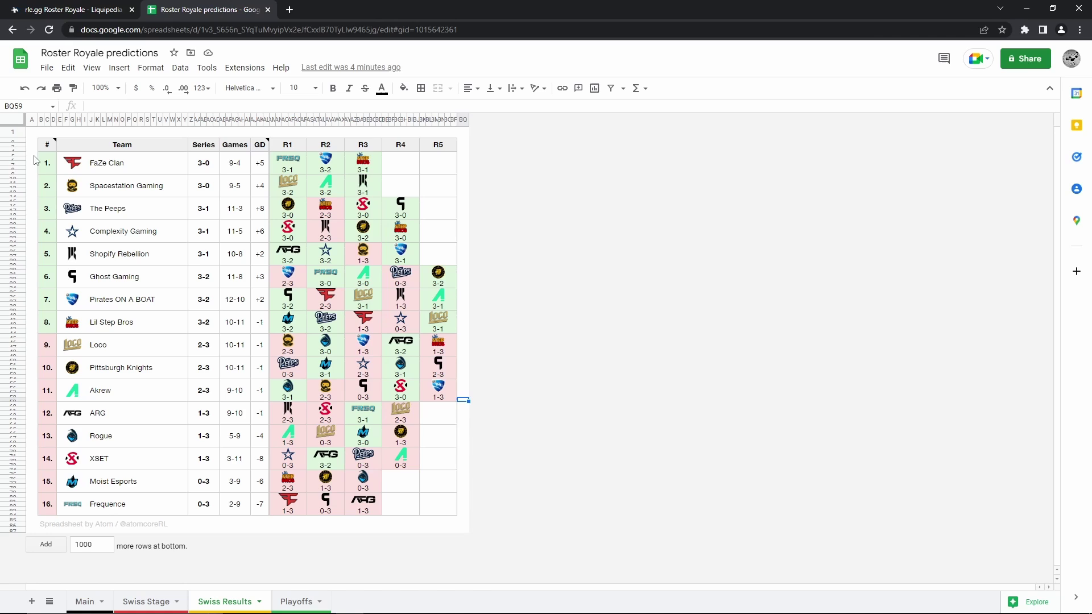
left_click_drag(34, 346, 149, 500)
left_click(463, 445)
key("ctrl+shift+Page_Down")
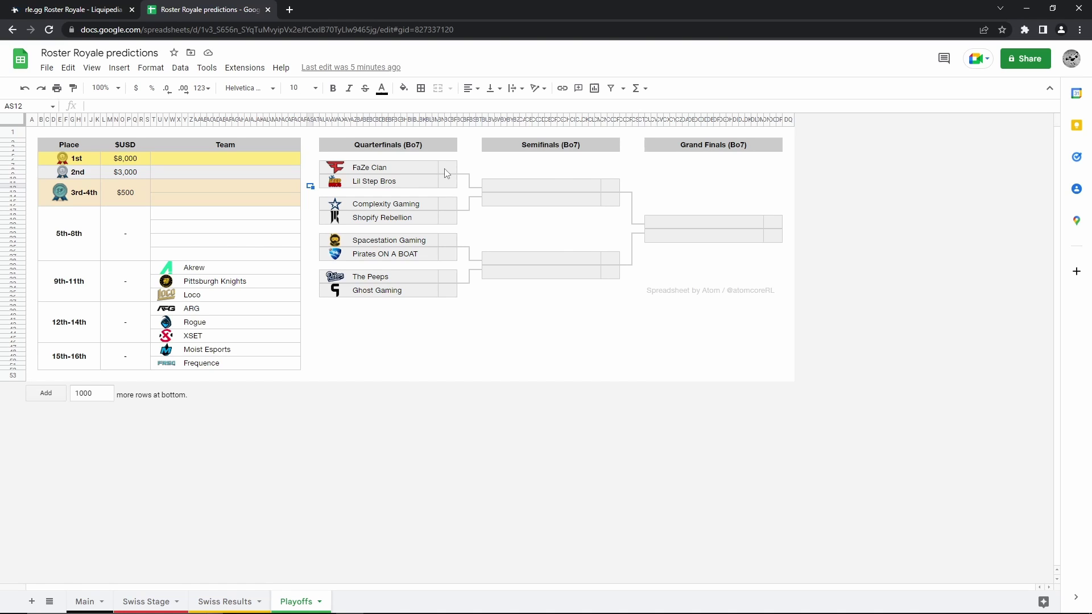
- Enter Lil Step Bros' quarterfinal score of 1 against FaZe Clan
left_click(444, 168)
type("4")
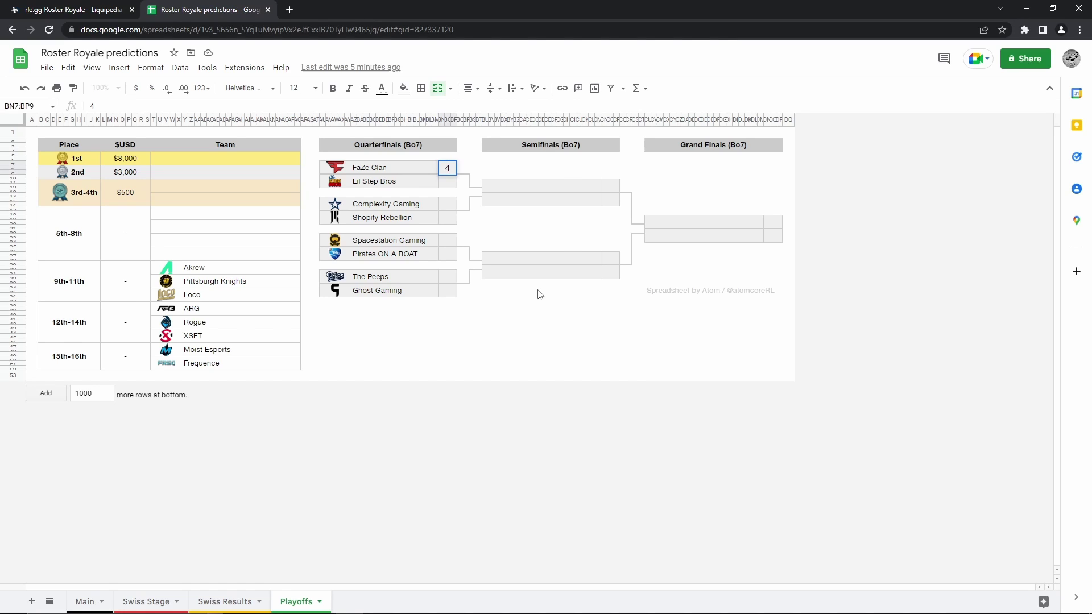
left_click(449, 186)
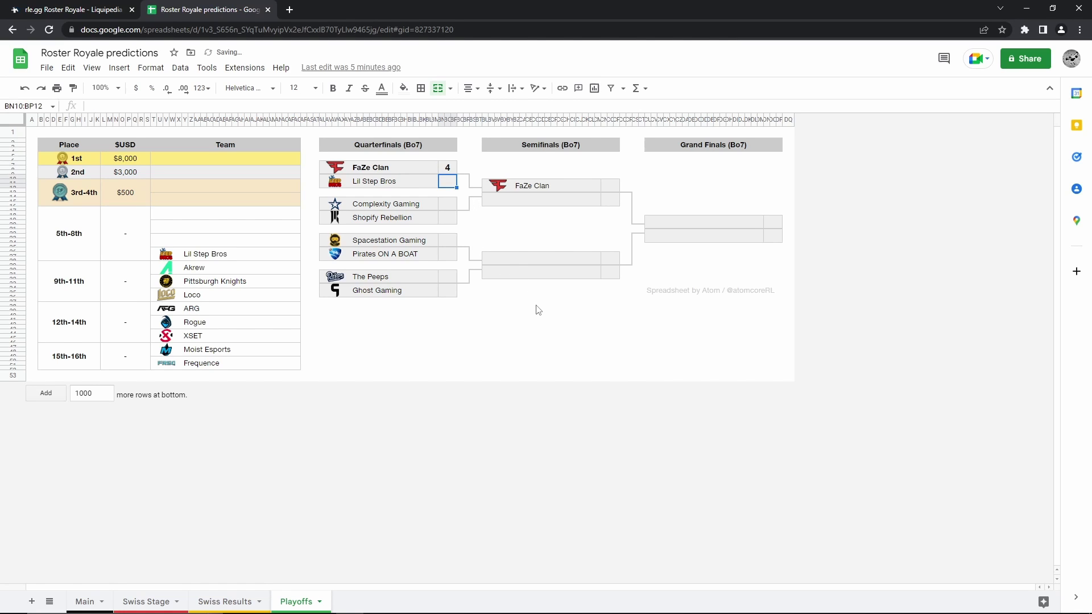
type("1")
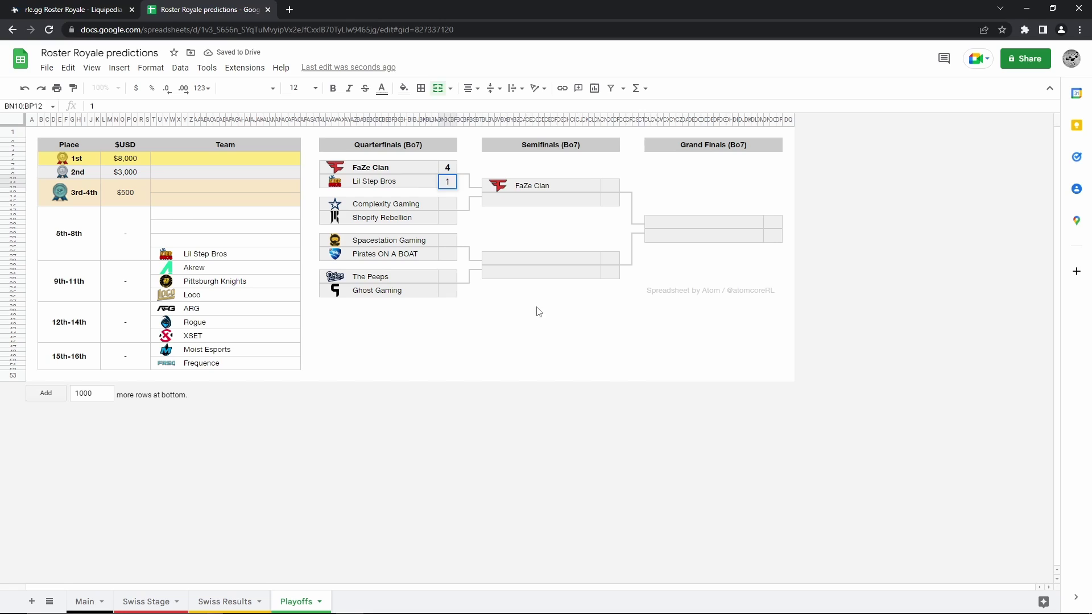
left_click(536, 305)
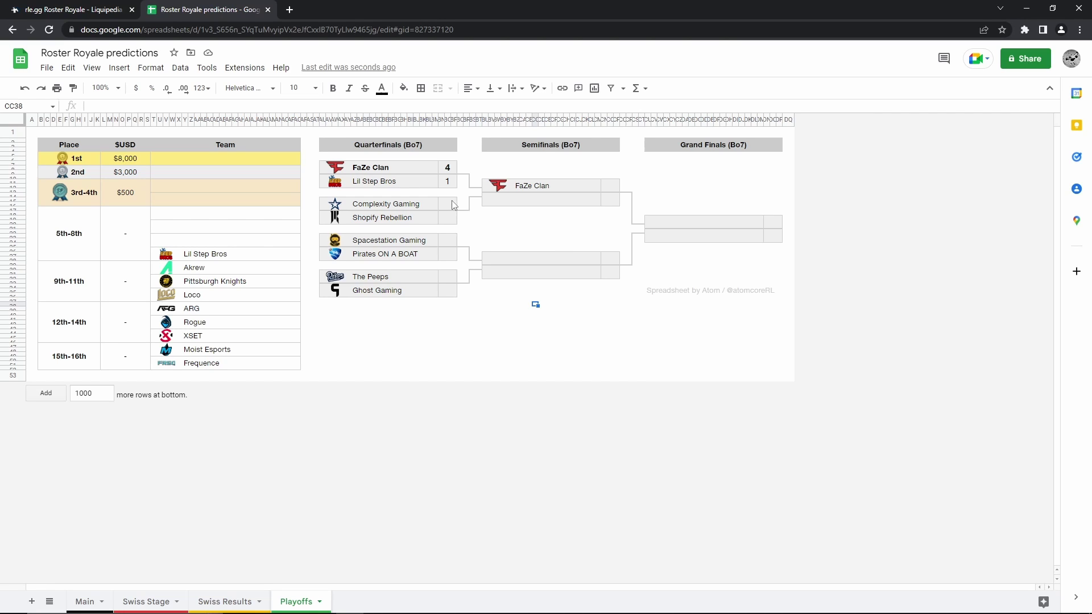
- Score the Complexity Gaming vs Shopify Rebellion quarterfinal 4–3
left_click(450, 204)
type("4")
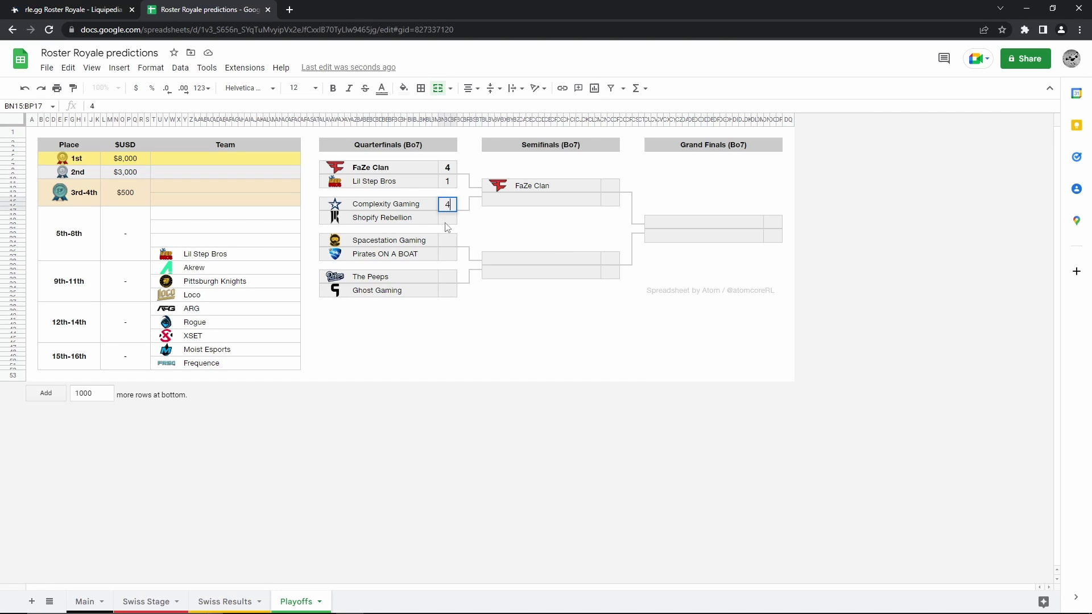
key("Return")
type("3")
left_click(503, 220)
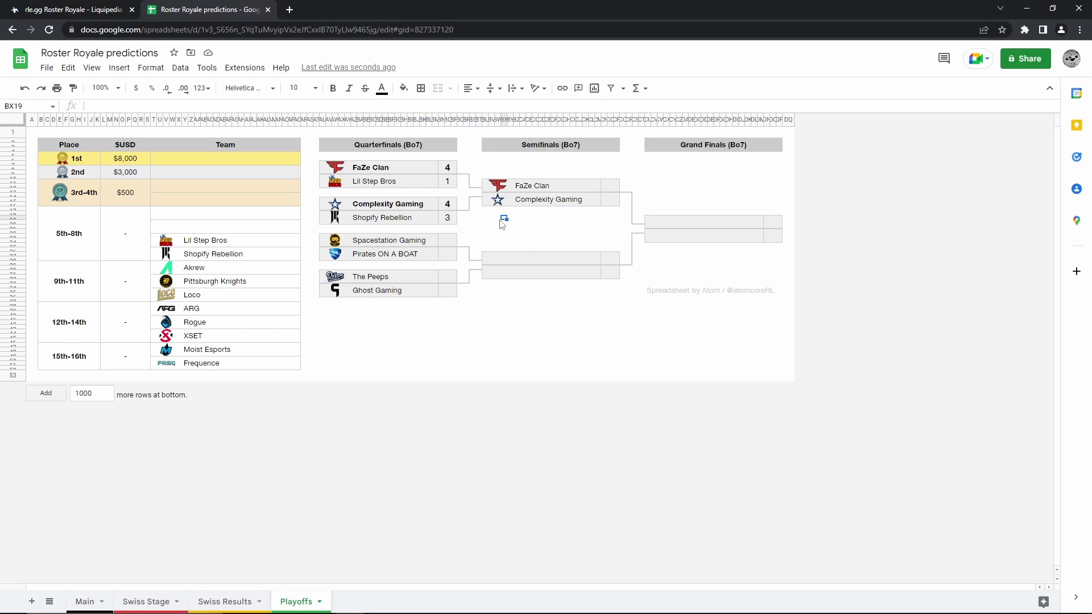
- Score Spacestation Gaming 4 and Pirates ON A BOAT 2, checking the Pirates name formula
left_click(448, 241)
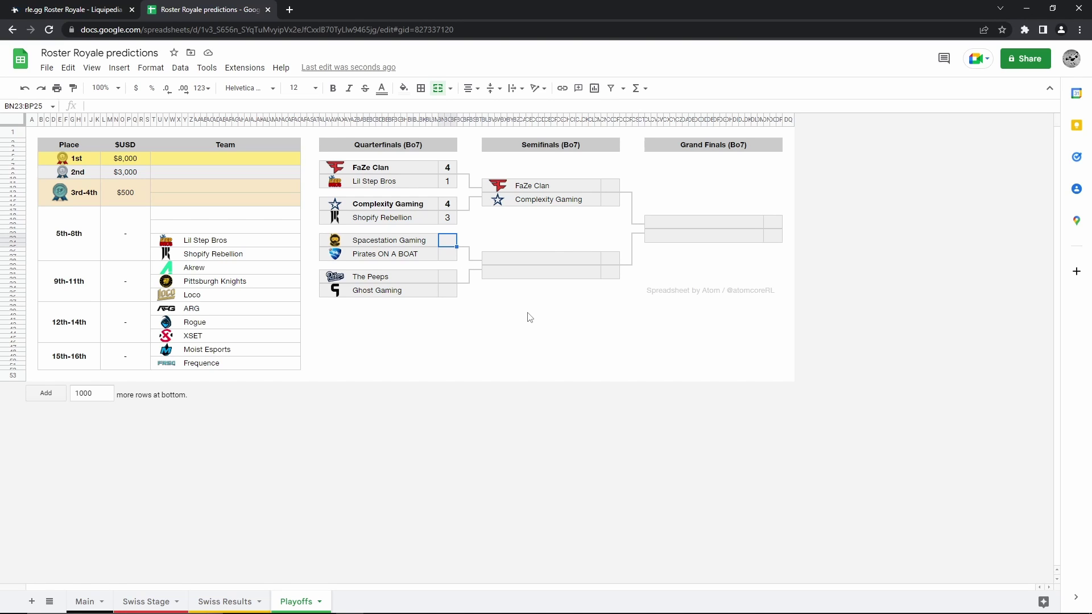
type("4")
key("Return")
type("2")
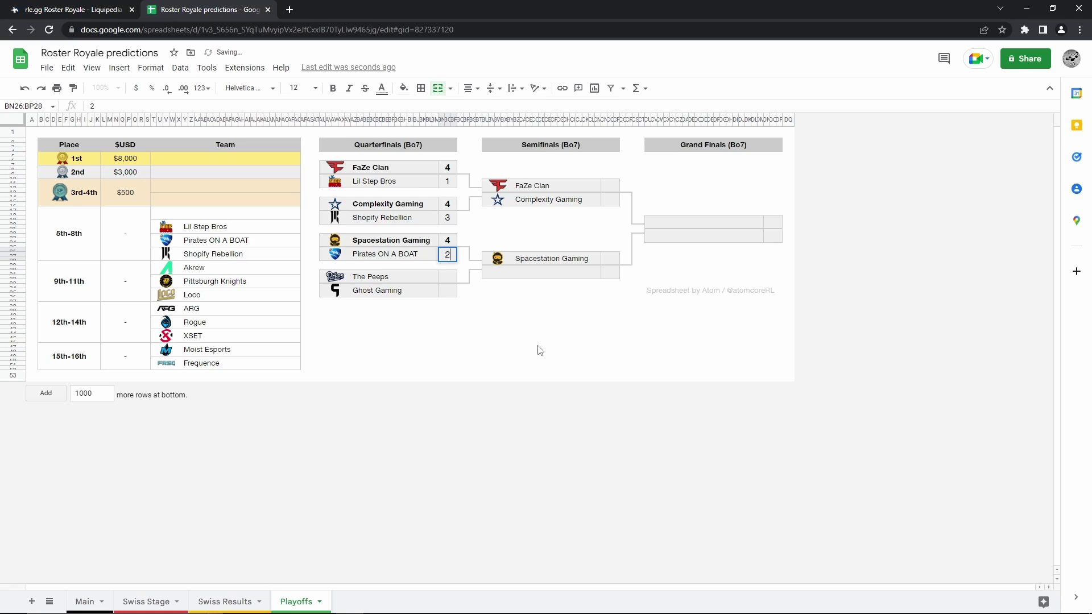
left_click(537, 344)
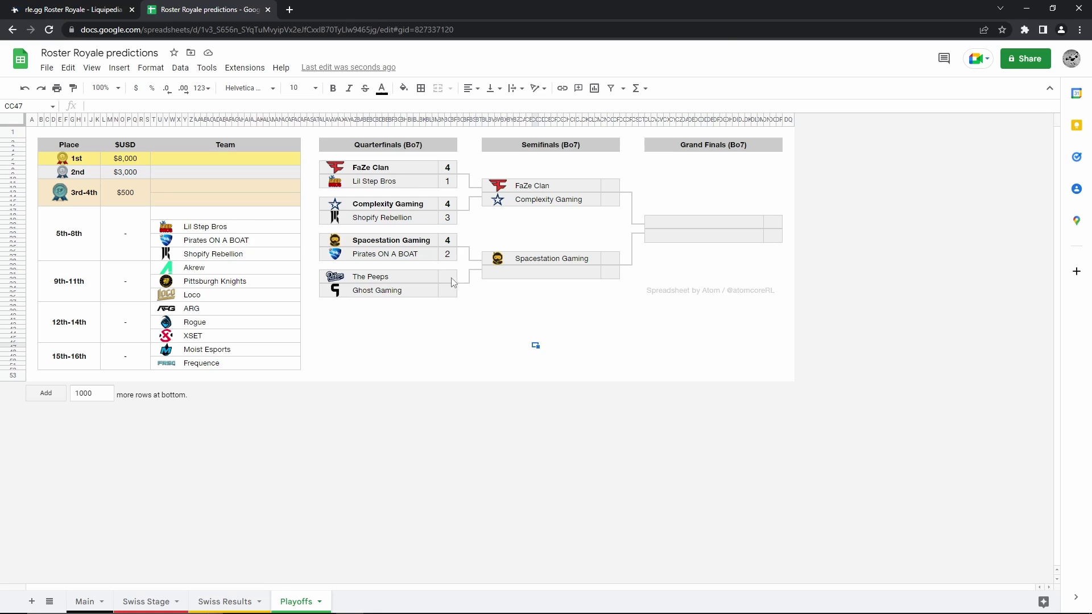
left_click(405, 257)
left_click(524, 300)
- Score The Peeps 4 and Ghost Gaming 1 in their quarterfinal
left_click(452, 278)
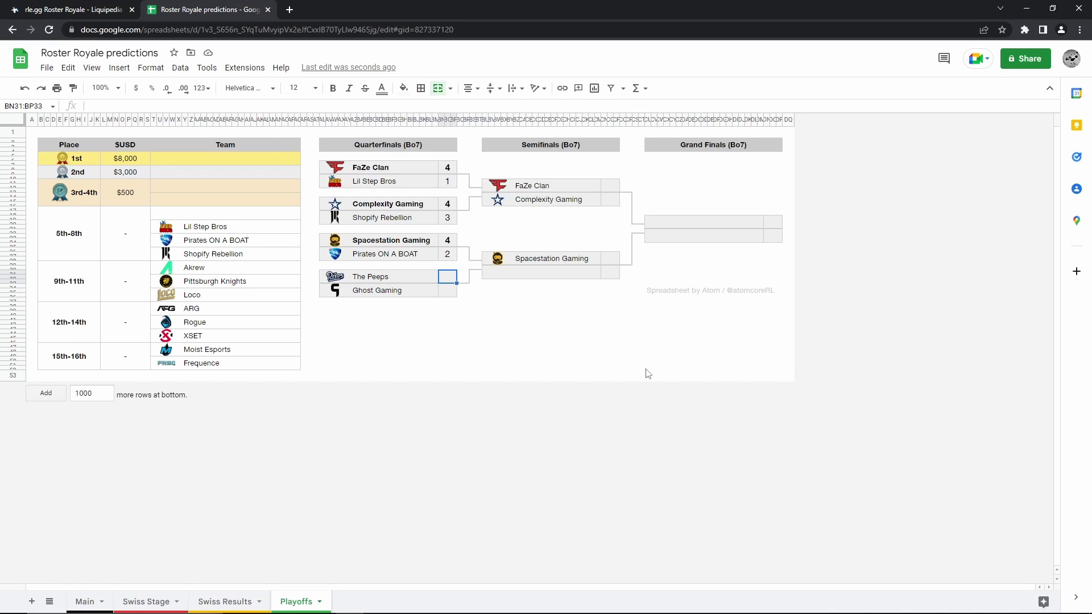
type("4")
key("Return")
type("1")
left_click(485, 329)
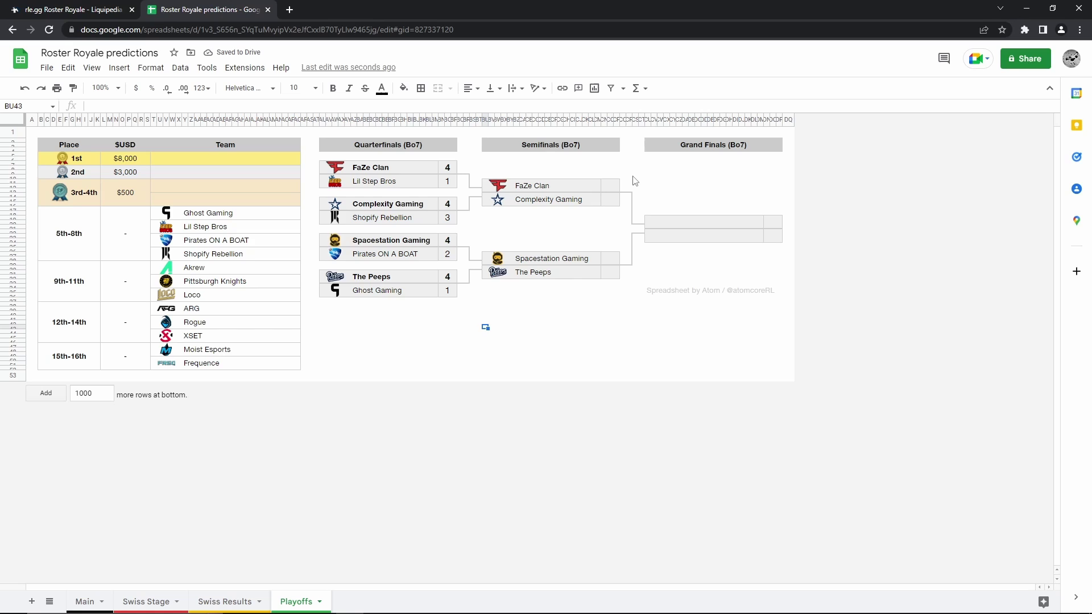
- Enter 4 for FaZe Clan and 1 for Complexity Gaming in the first semifinal
left_click(610, 189)
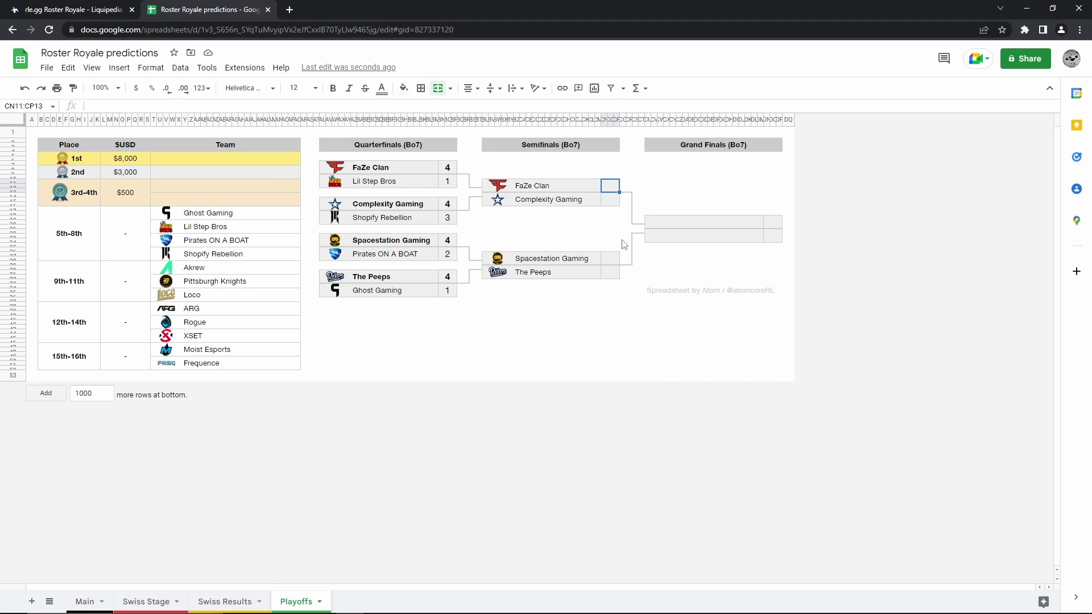
type("4")
left_click(611, 202)
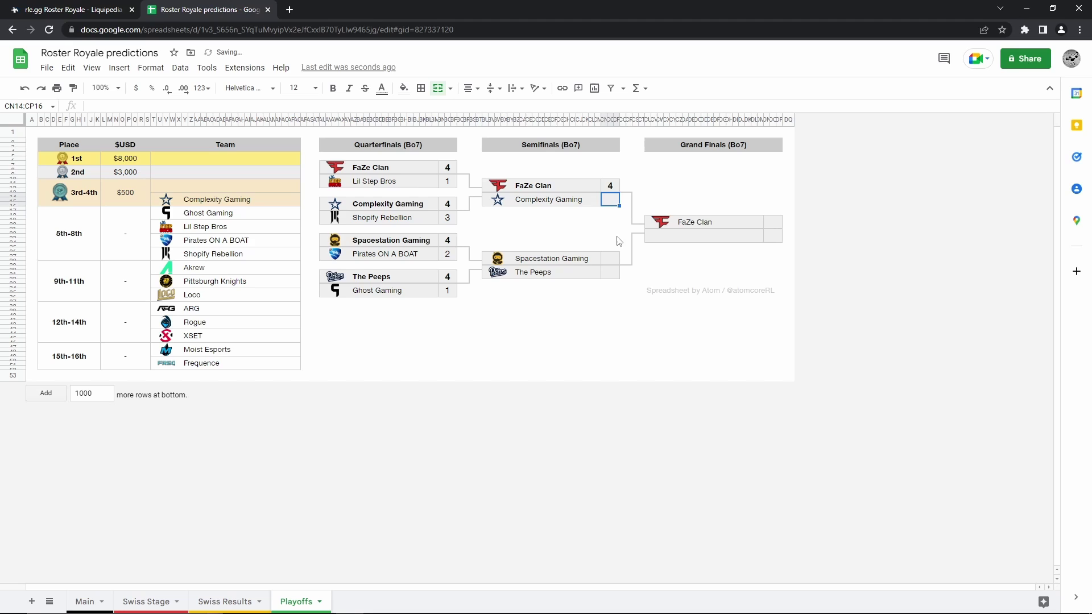
type("1")
left_click(610, 232)
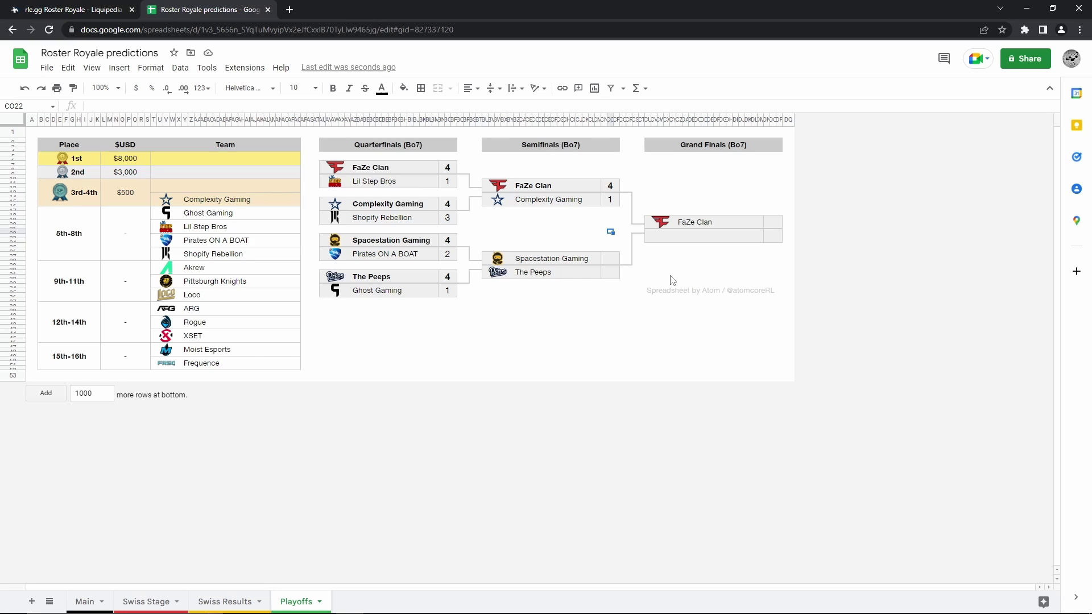
- Enter 4 for The Peeps and 3 for Spacestation Gaming in the second semifinal
left_click(611, 274)
type("4")
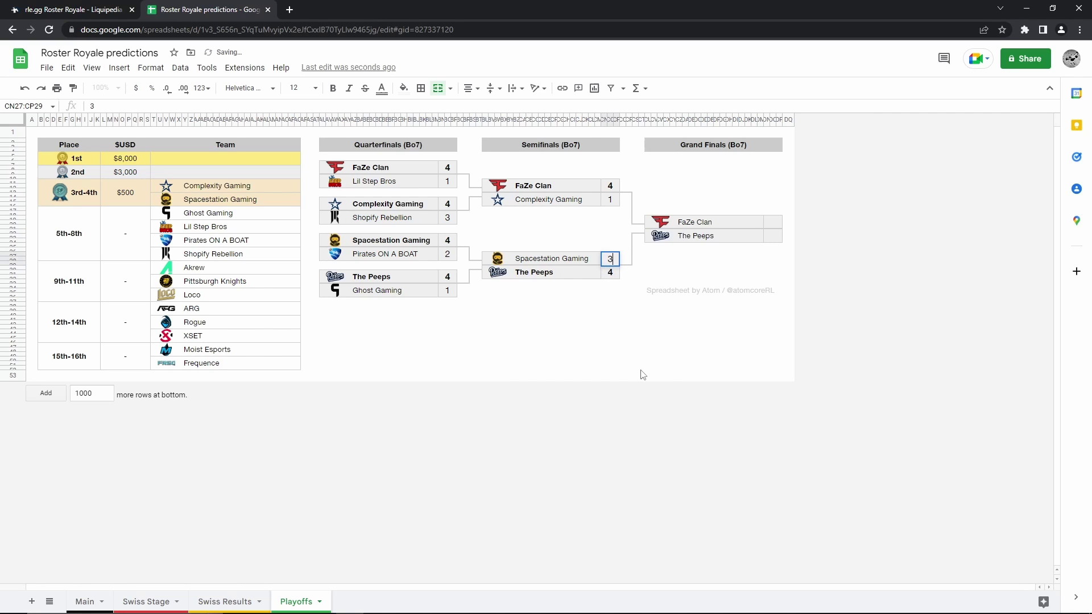
left_click(641, 369)
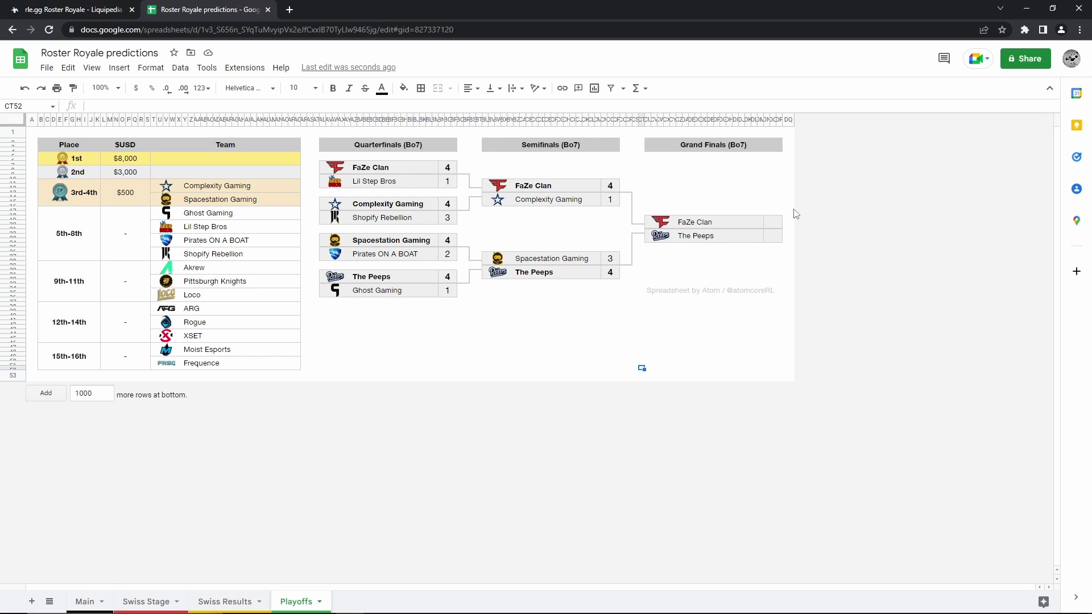
- Enter Grand Finals scores of 4 for The Peeps and 3 for FaZe Clan
left_click(771, 239)
type("4")
left_click(772, 220)
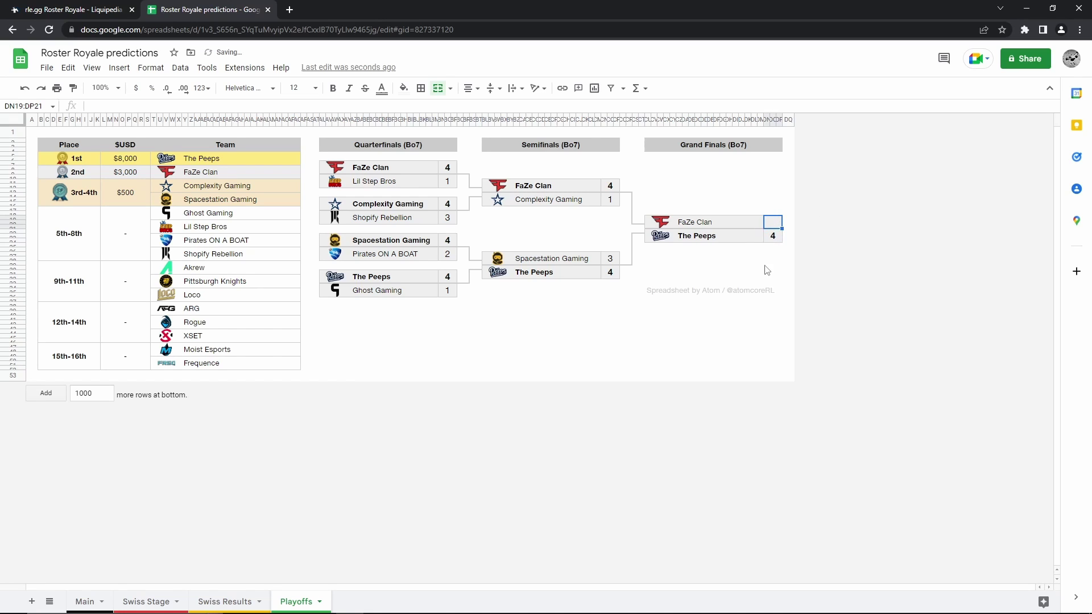
type("3")
key("Return")
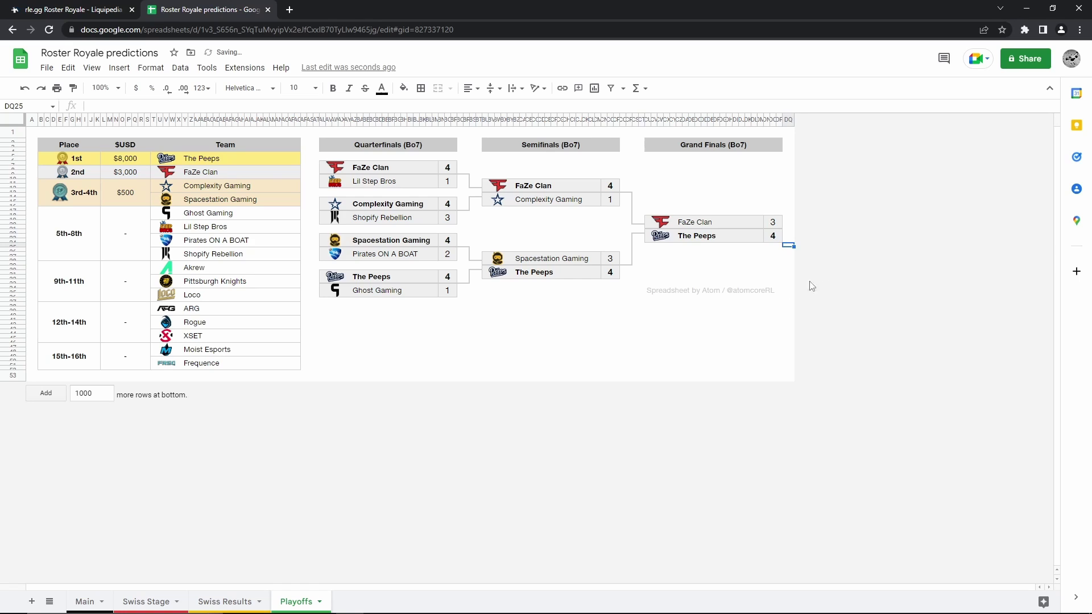